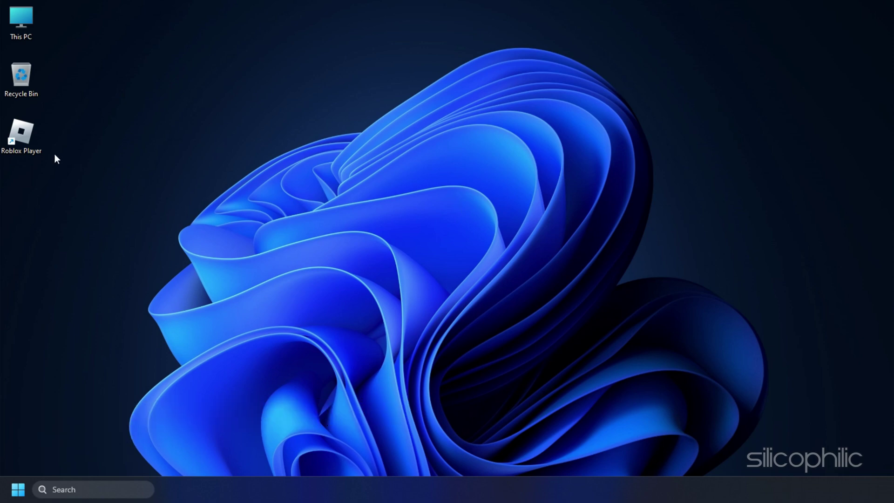
# - Set the Roblox Player shortcut to Windows 7 compatibility mode, run as administrator, and apply the changes
pyautogui.rightClick(20, 134)
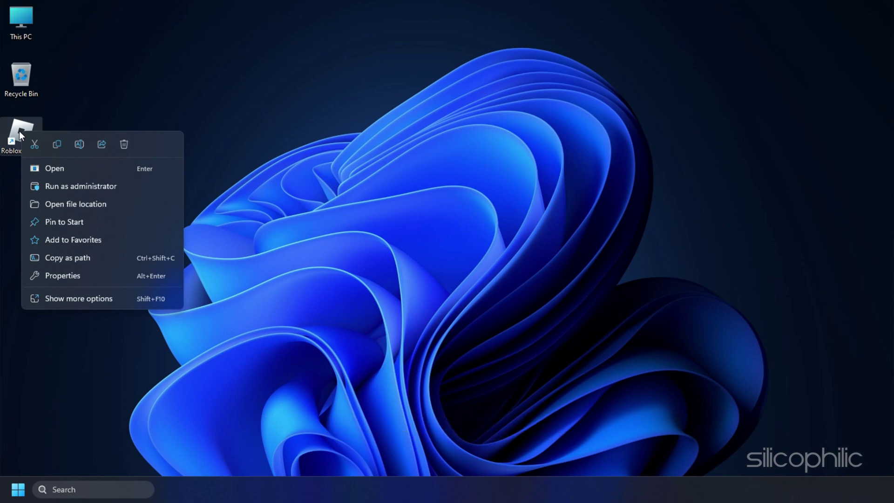
pyautogui.click(51, 275)
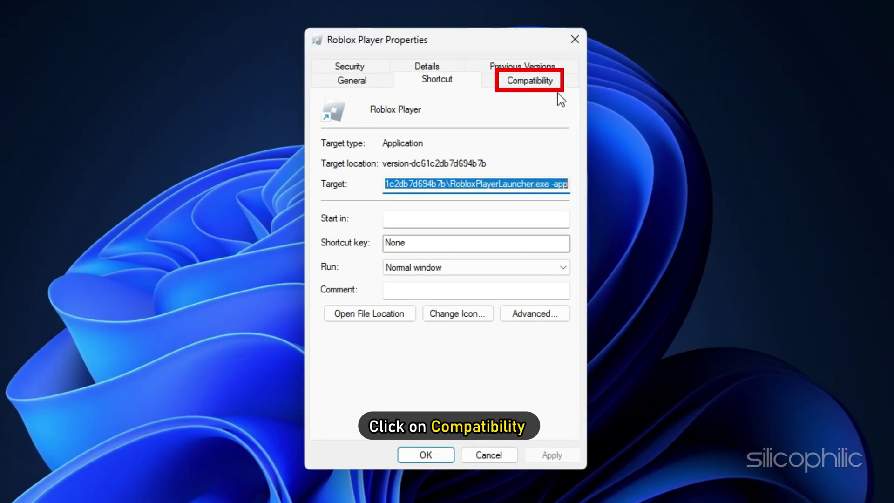
pyautogui.click(530, 80)
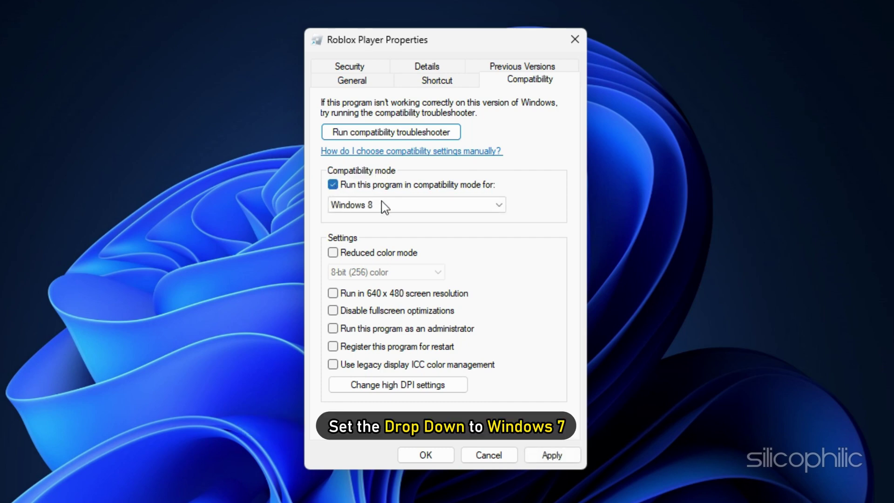
pyautogui.click(423, 209)
pyautogui.click(369, 291)
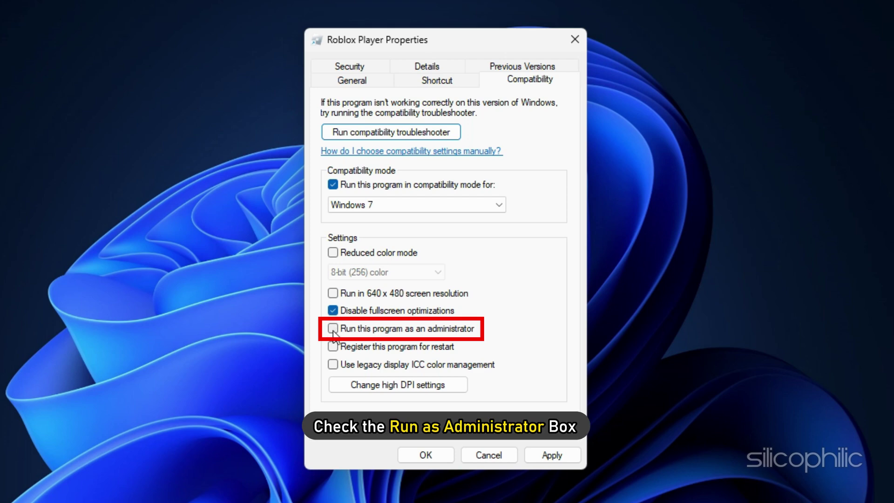
pyautogui.click(333, 329)
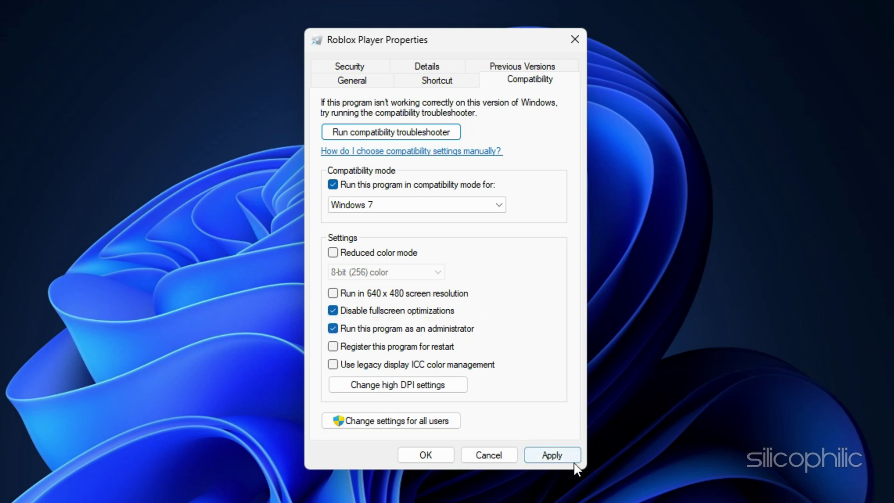
pyautogui.click(558, 456)
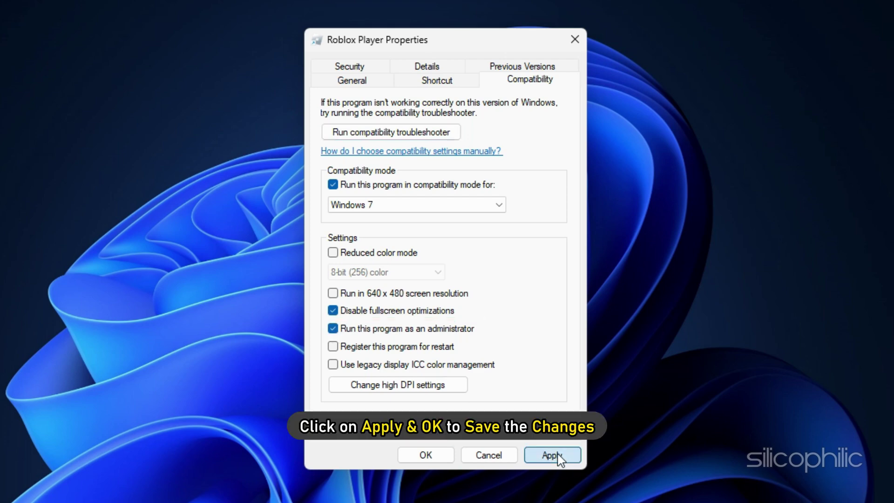
pyautogui.click(430, 453)
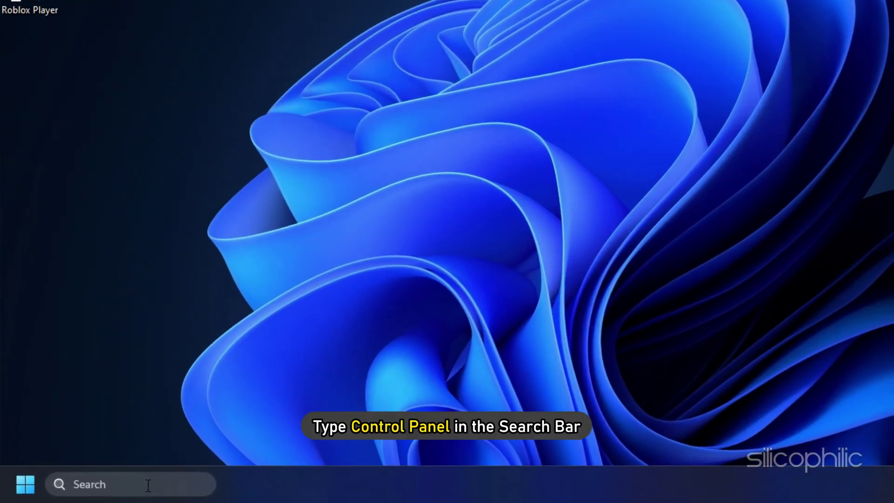
# - Search for 'control panel', switch it to Large icons, and open Windows Defender Firewall
pyautogui.click(146, 484)
pyautogui.write('con')
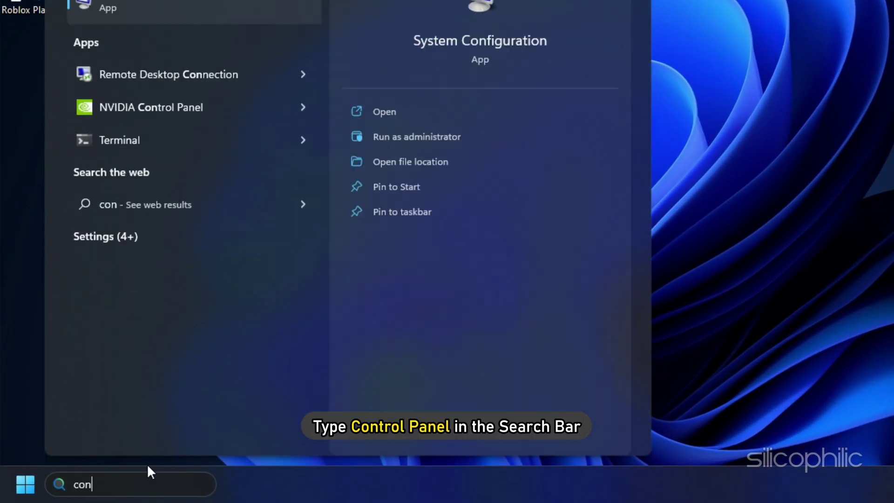
pyautogui.write('trol panel')
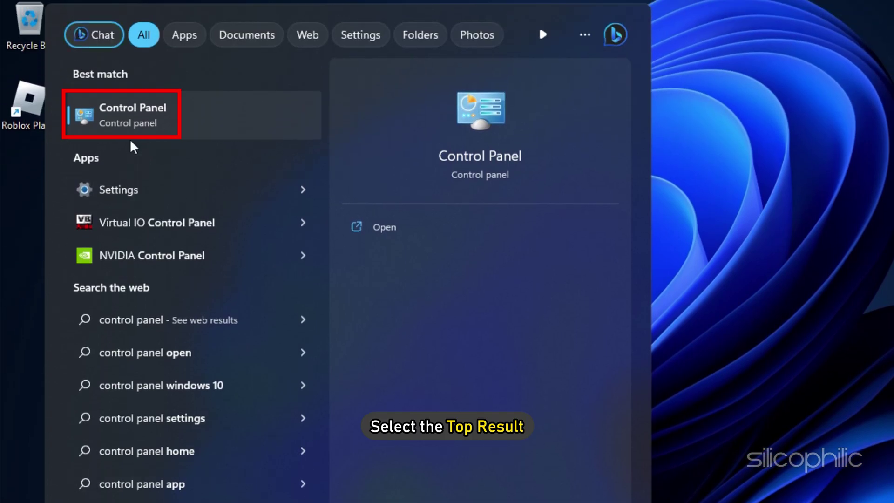
pyautogui.click(131, 116)
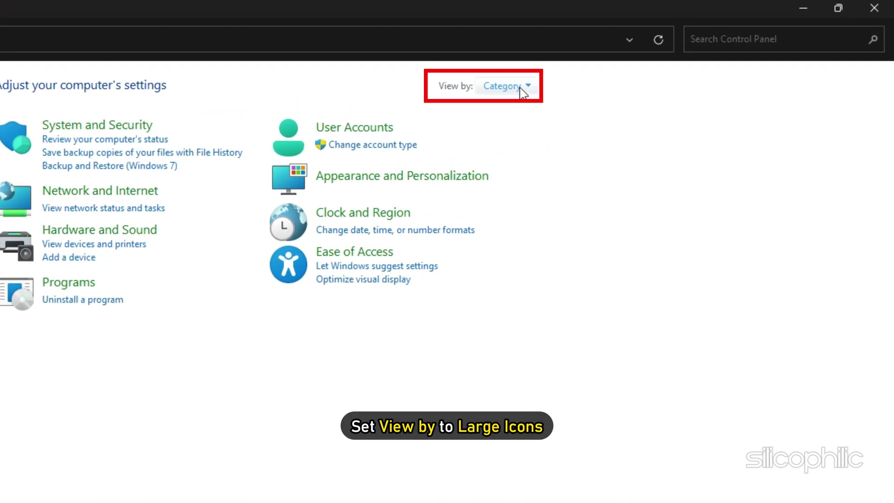
pyautogui.click(522, 88)
pyautogui.click(524, 131)
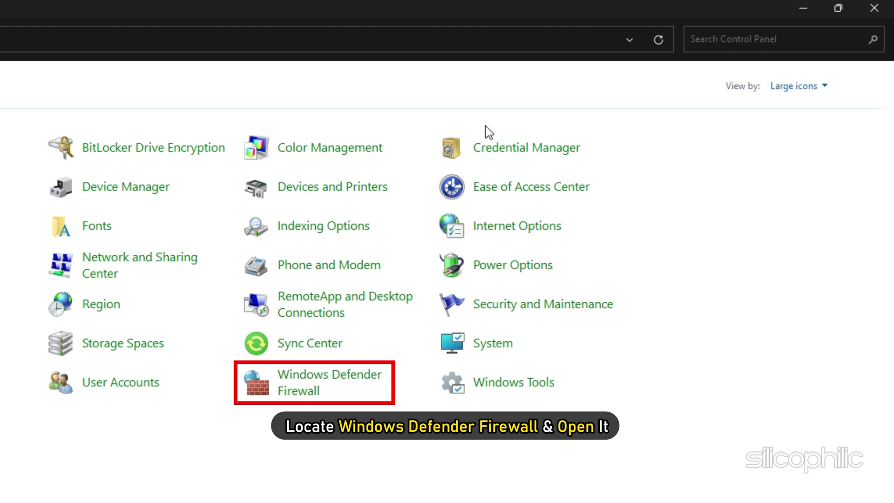
pyautogui.click(318, 382)
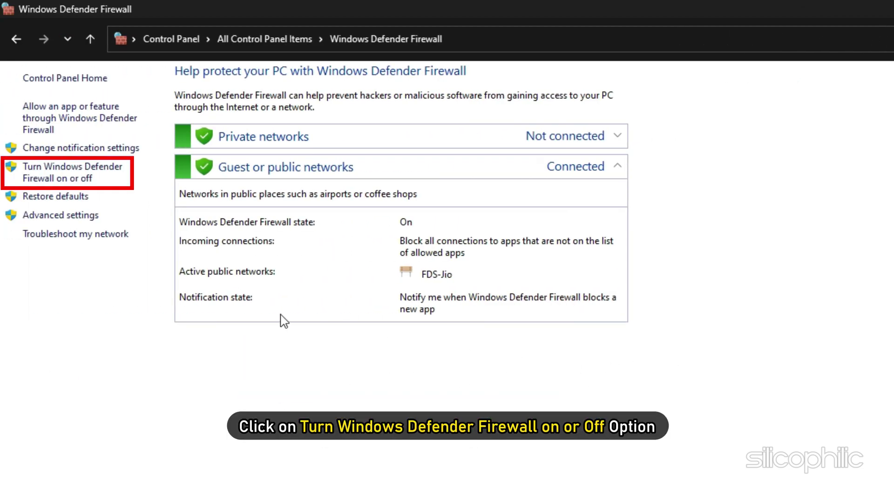
# - Turn off Windows Defender Firewall for private networks and confirm with OK
pyautogui.click(57, 179)
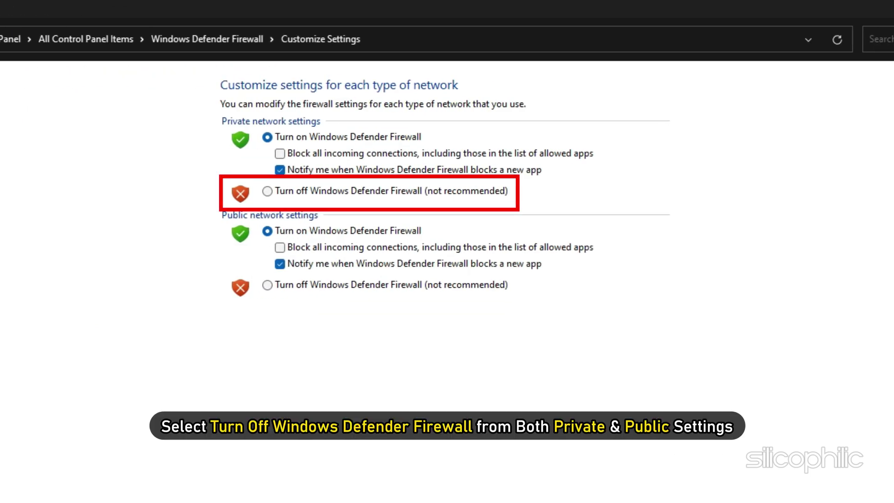
pyautogui.click(272, 193)
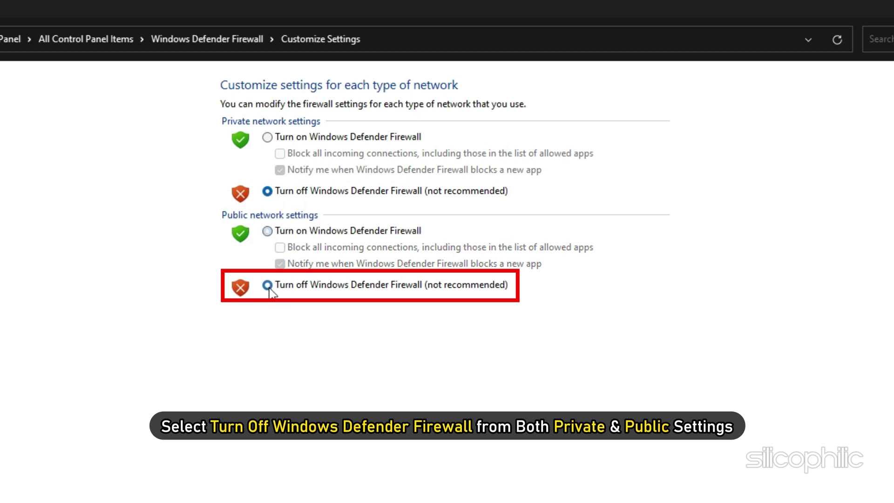
pyautogui.click(579, 485)
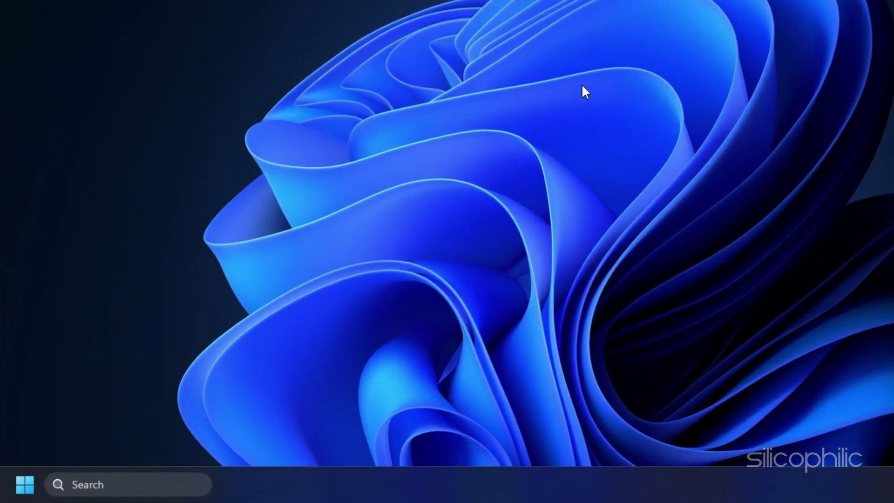
# - Search 'installed apps' and open the Roblox app's Advanced options page
pyautogui.click(194, 489)
pyautogui.write('i')
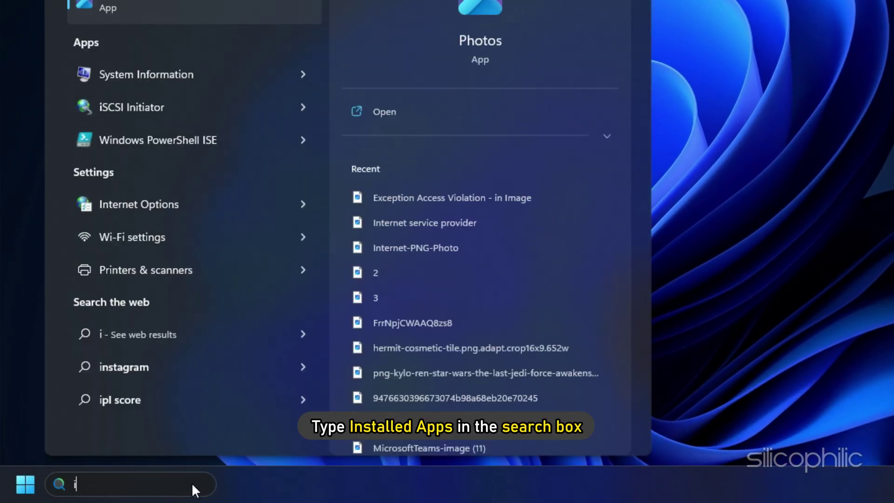
pyautogui.write('nstalled apps')
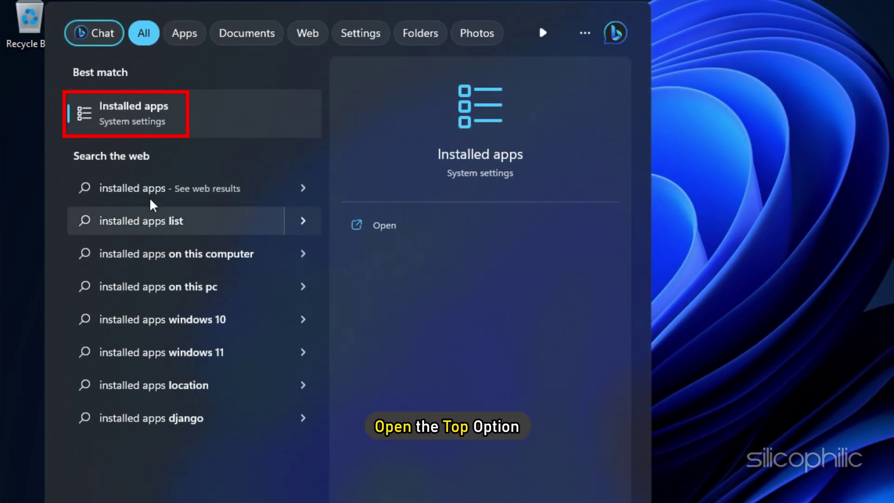
pyautogui.click(152, 108)
pyautogui.scroll(-10, 696, 285)
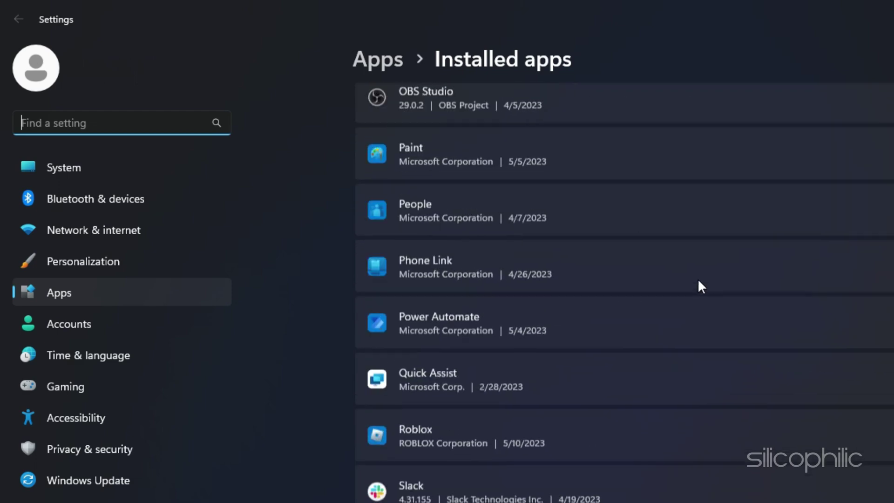
pyautogui.scroll(-3, 558, 293)
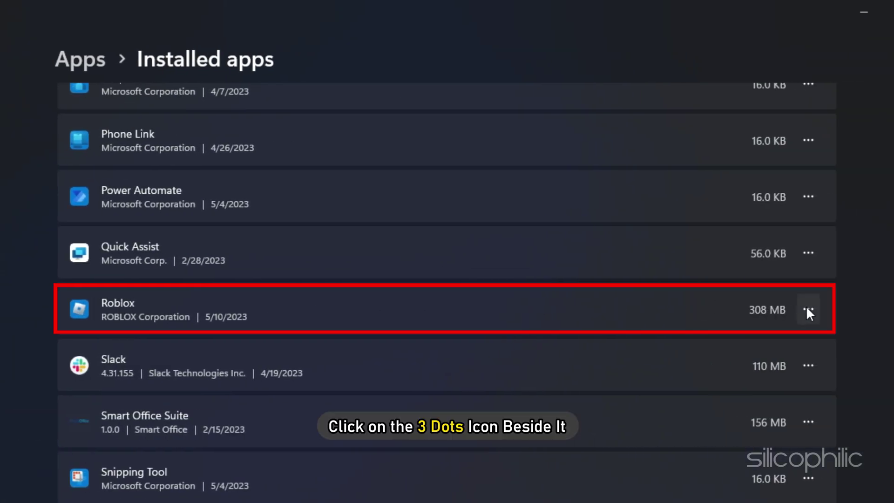
pyautogui.click(807, 308)
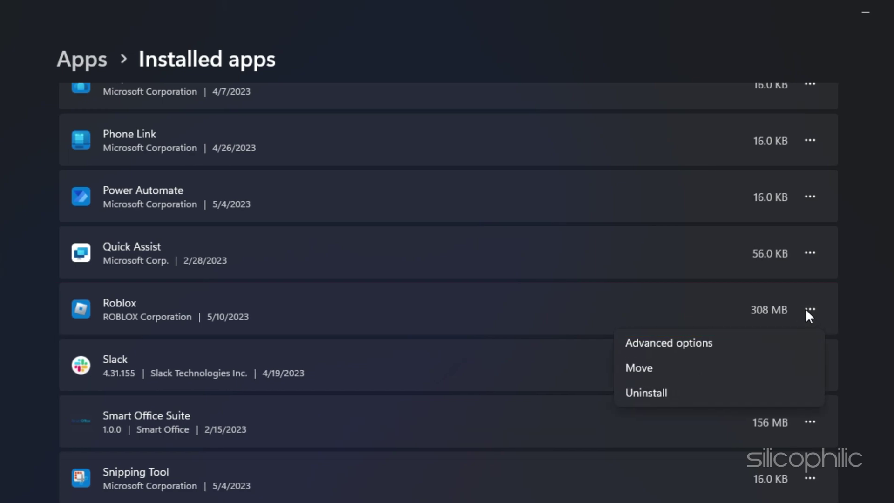
pyautogui.click(683, 343)
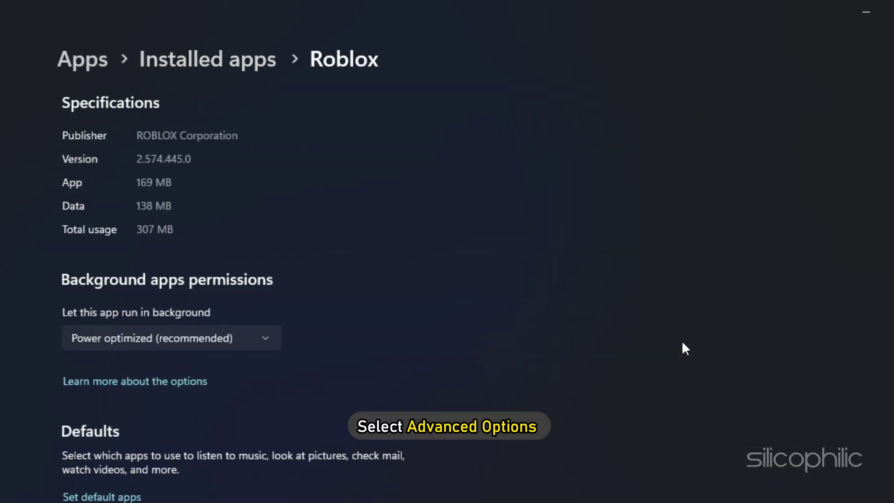
# - Repair the Roblox app, then reset it and confirm deleting its data
pyautogui.scroll(-2, 317, 365)
pyautogui.scroll(-6, 317, 365)
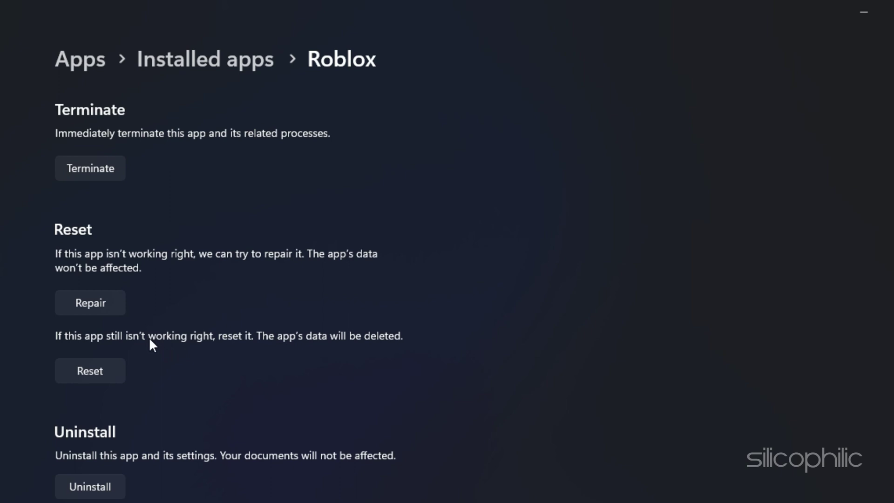
pyautogui.click(92, 303)
pyautogui.click(92, 371)
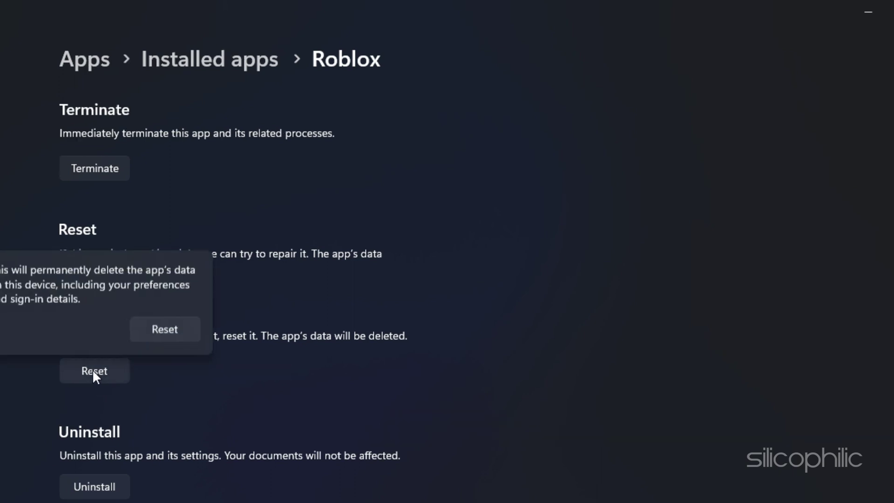
pyautogui.click(222, 329)
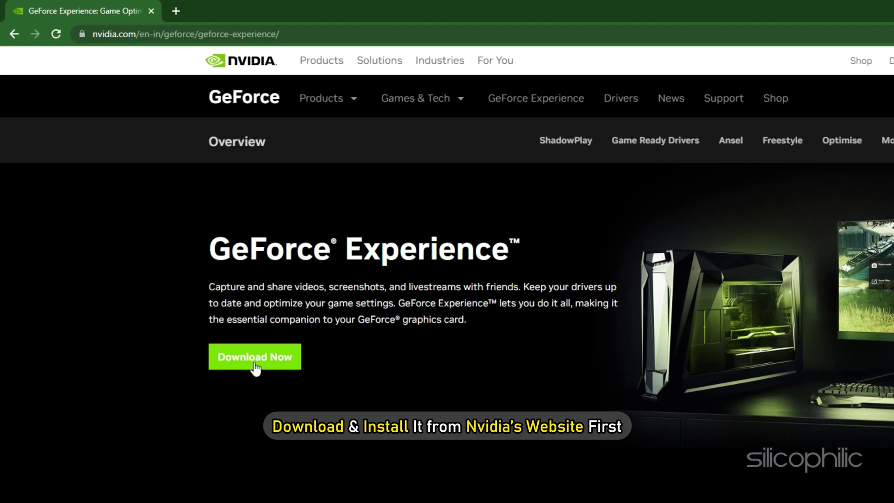
# - Download the GeForce Experience installer from nvidia.com, run it, and allow it through UAC
pyautogui.click(252, 359)
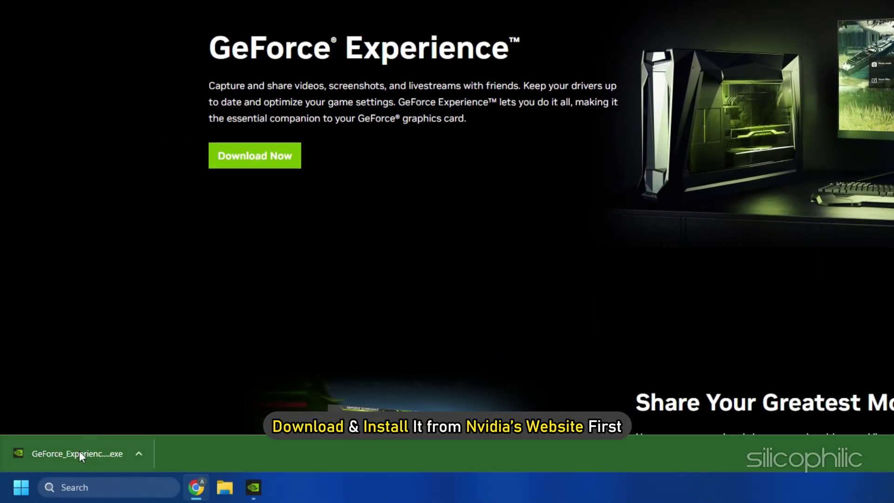
pyautogui.click(80, 455)
pyautogui.click(387, 308)
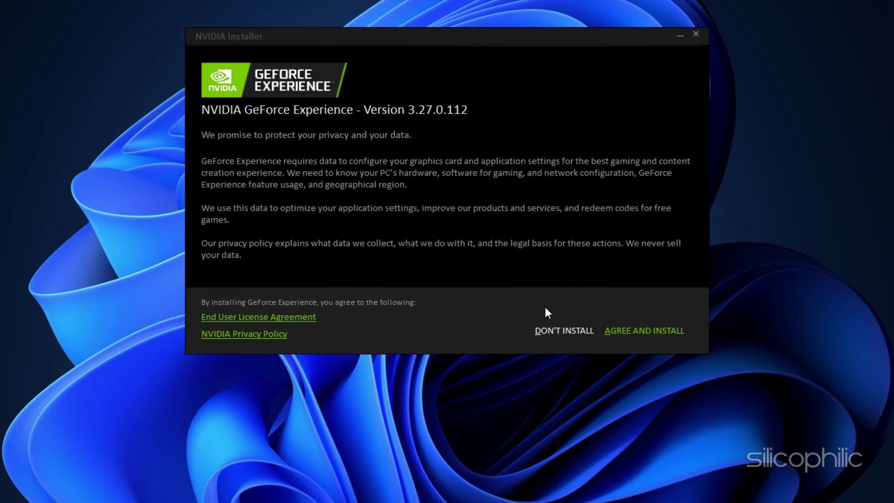
# - Install GeForce Experience and check for driver updates, finding Game Ready Driver 531.68
pyautogui.click(655, 327)
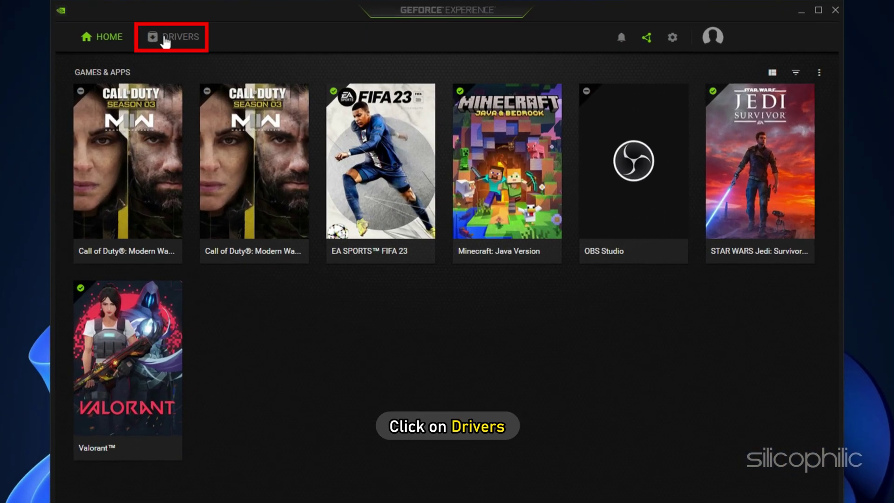
pyautogui.click(172, 41)
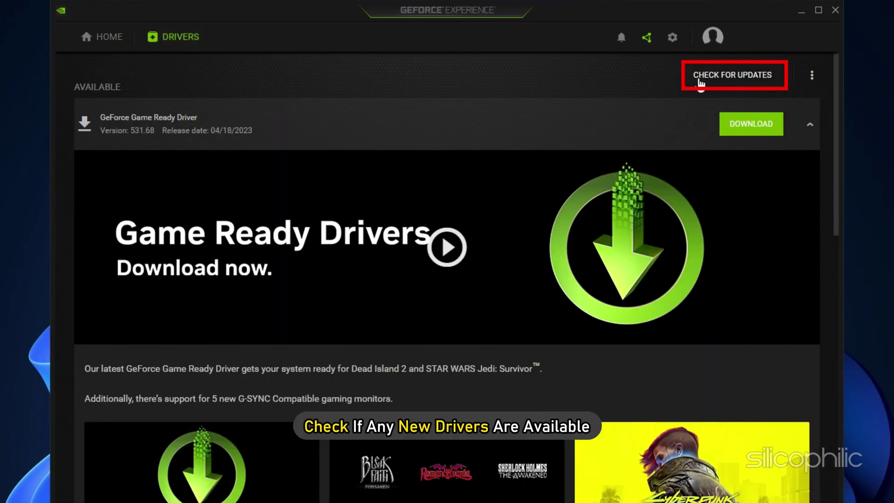
pyautogui.click(719, 79)
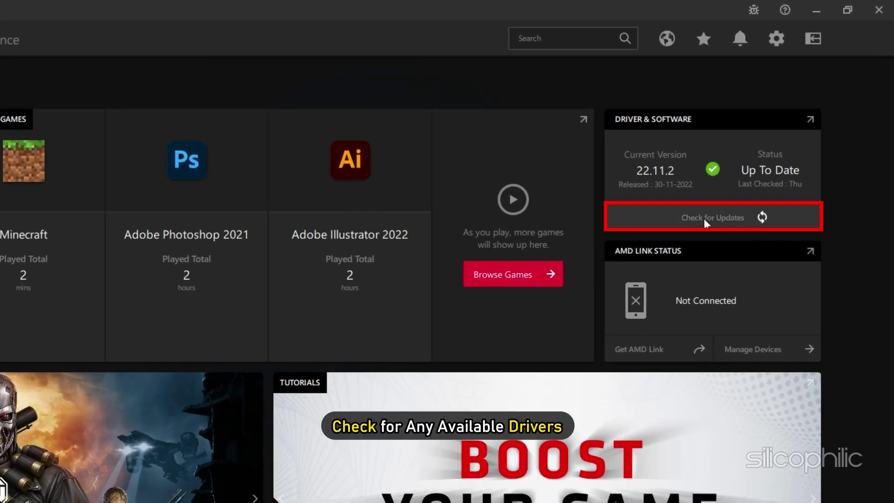
# - Check for AMD driver updates in Radeon Software, confirming 22.11.2 is current
pyautogui.click(653, 217)
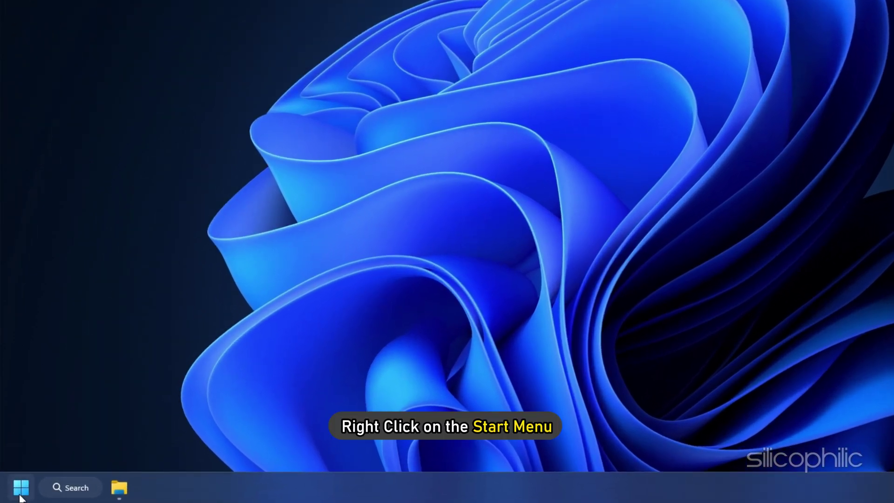
# - Uninstall the NVIDIA GeForce RTX 3070 from Display adaptors in Device Manager
pyautogui.rightClick(21, 494)
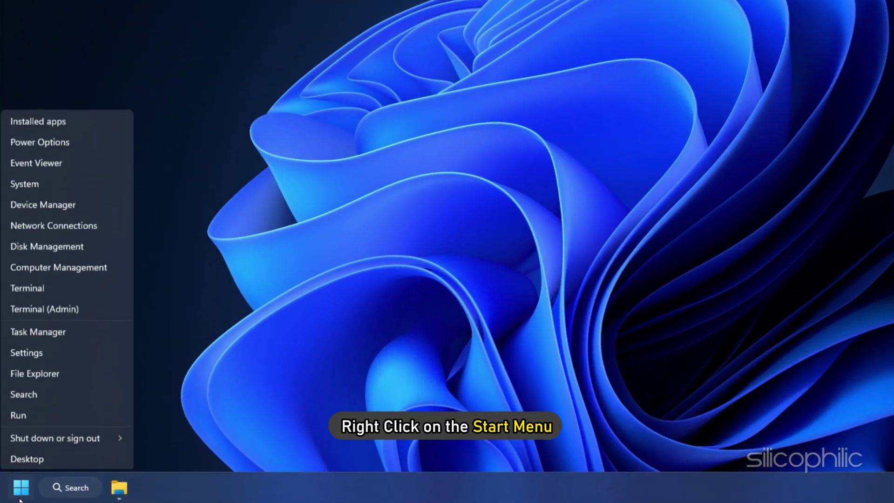
pyautogui.click(37, 206)
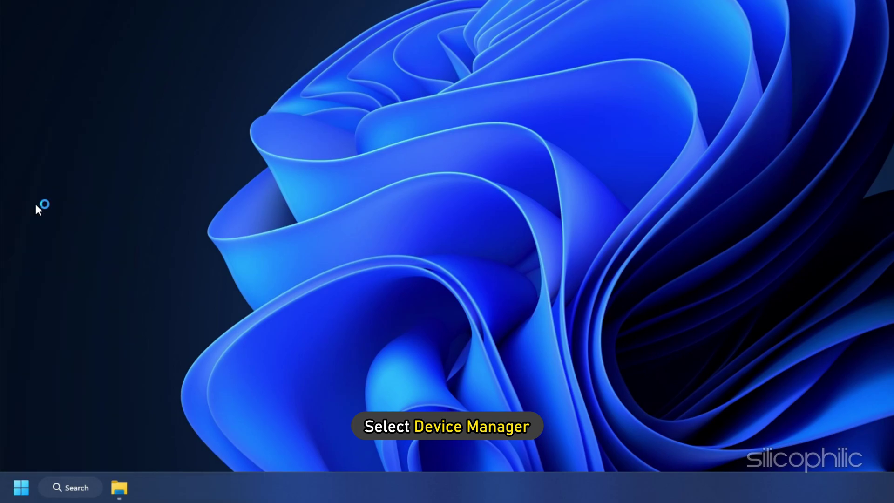
pyautogui.click(214, 146)
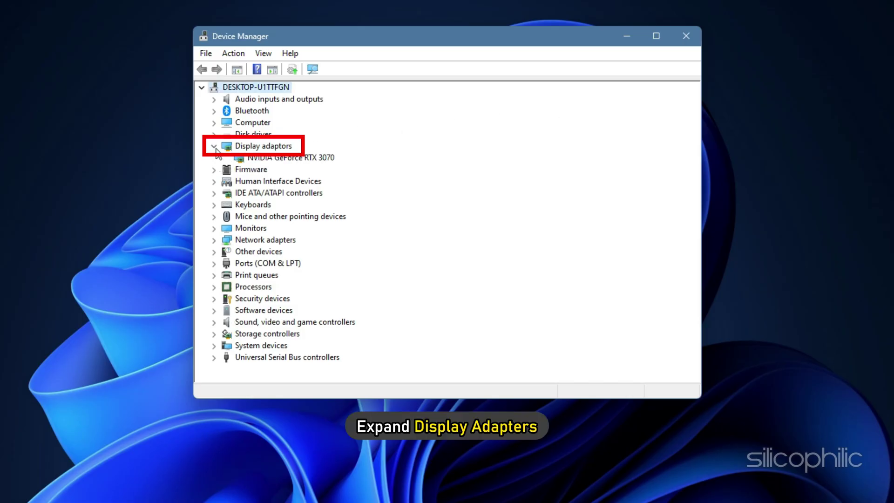
pyautogui.rightClick(254, 158)
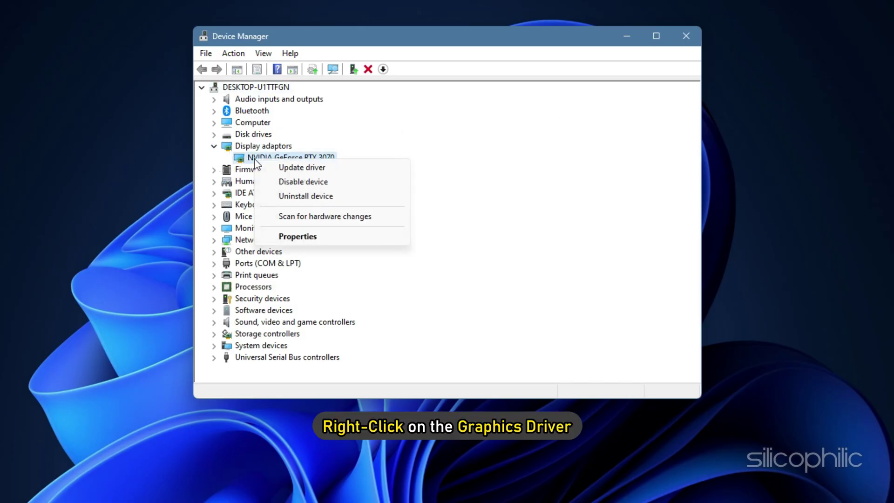
pyautogui.click(302, 199)
pyautogui.click(469, 346)
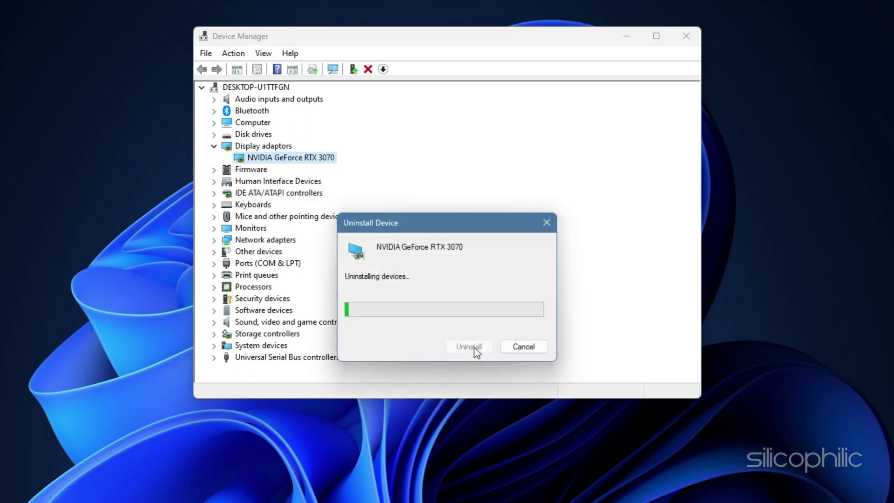